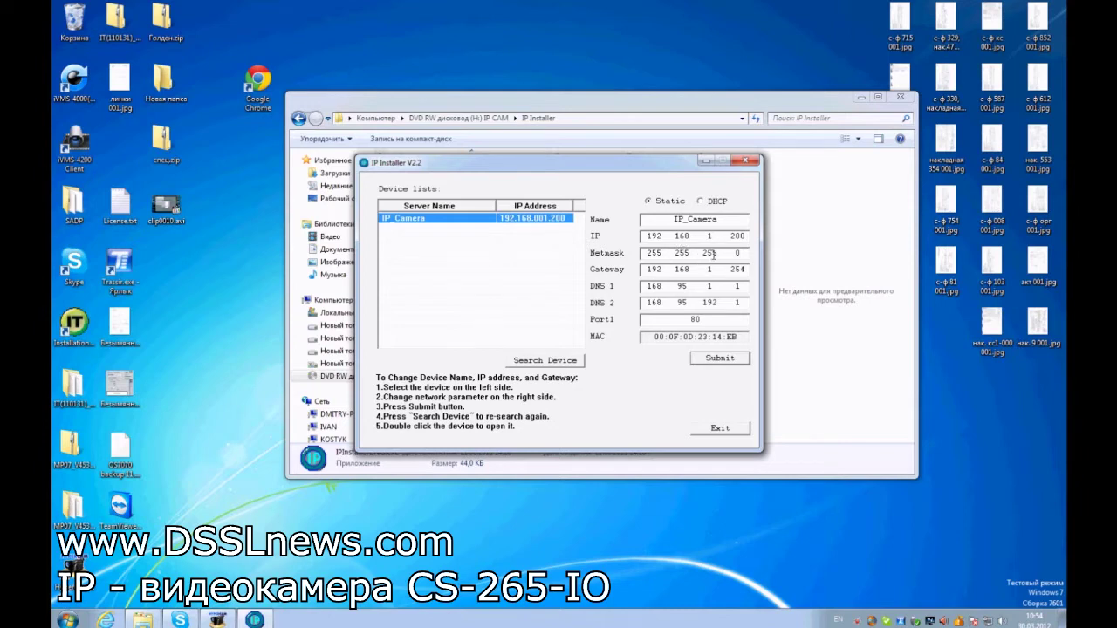
# - Exit IP Installer, close its folder window and dismiss the program compatibility assistant
pyautogui.click(720, 429)
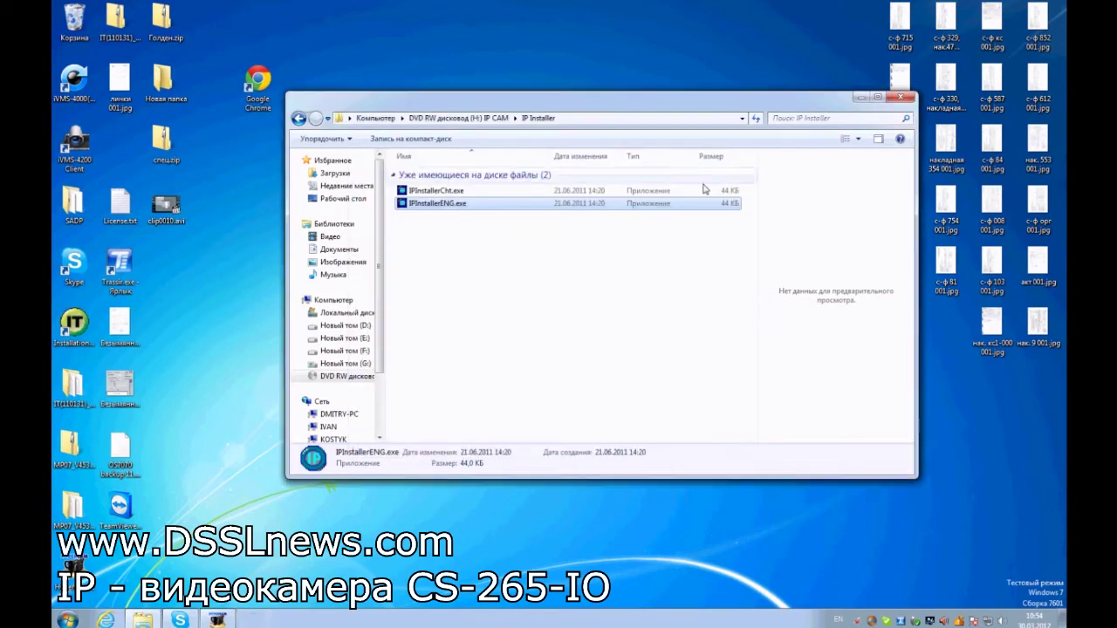
pyautogui.click(901, 97)
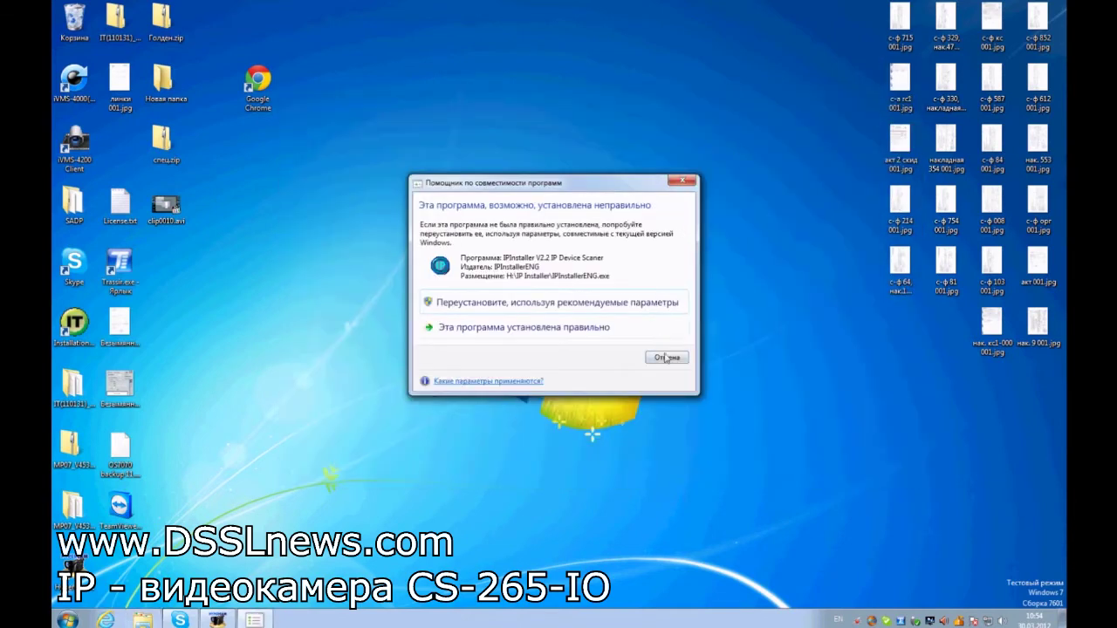
pyautogui.click(666, 358)
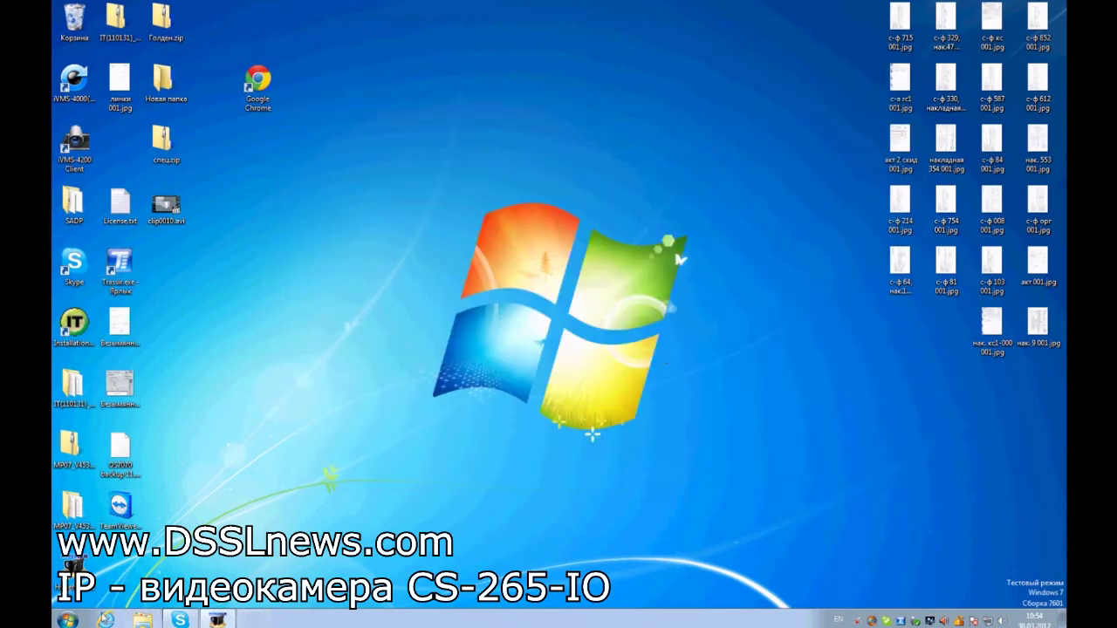
pyautogui.click(106, 619)
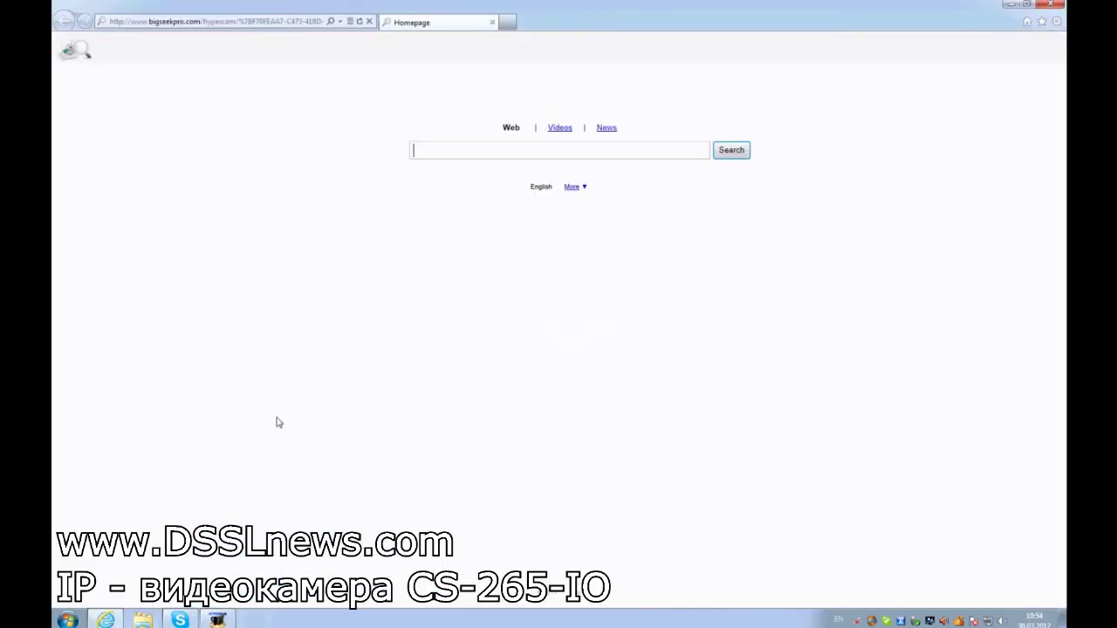
pyautogui.click(270, 21)
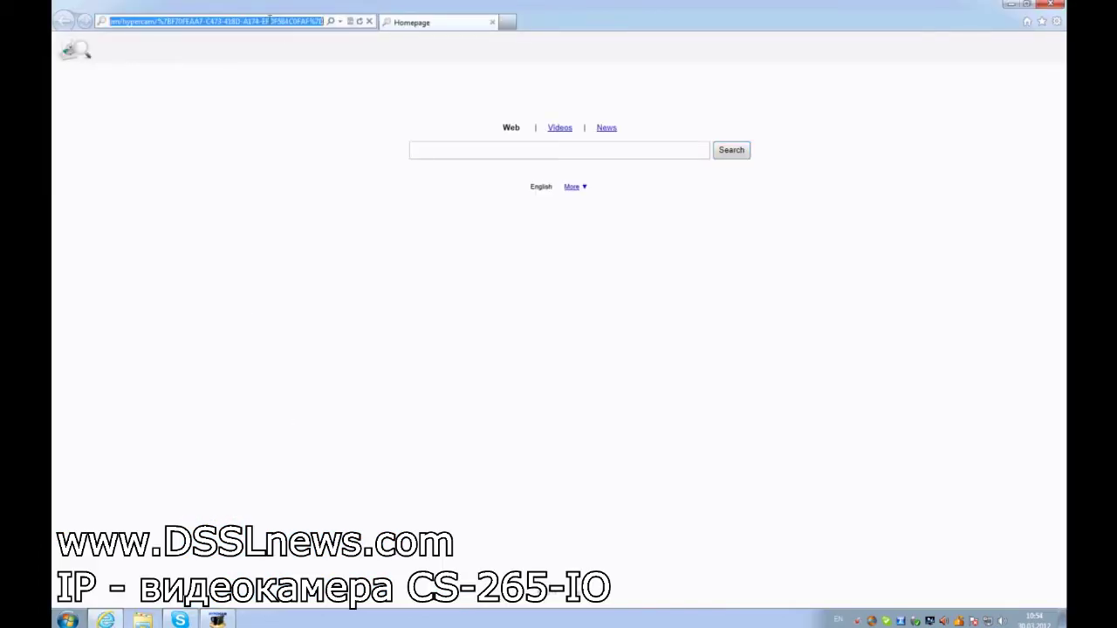
pyautogui.press('BackSpace')
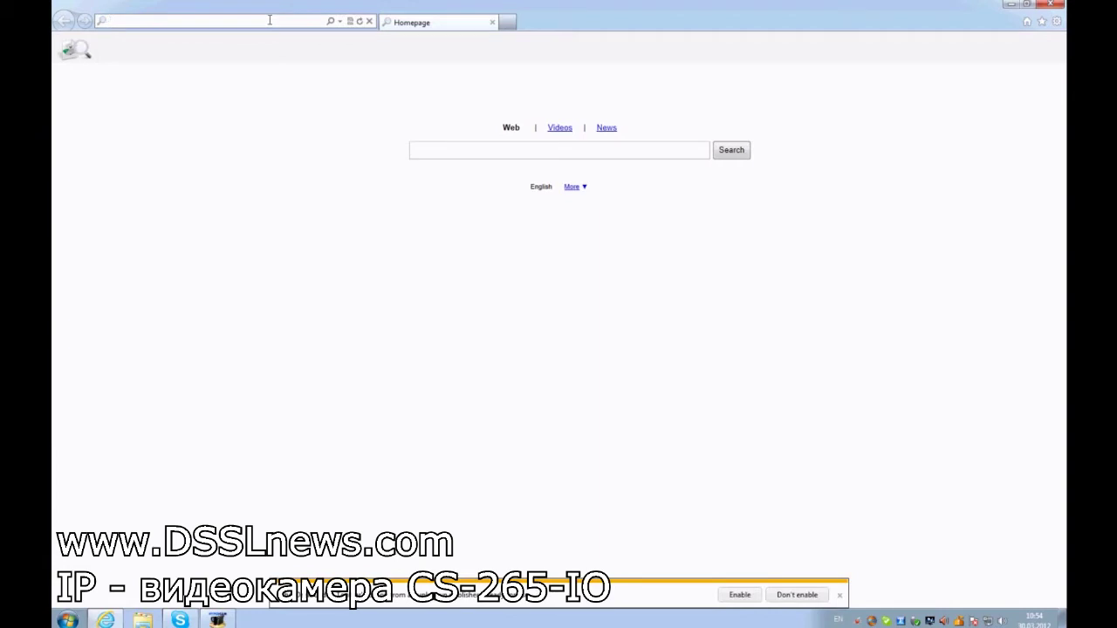
pyautogui.write('192')
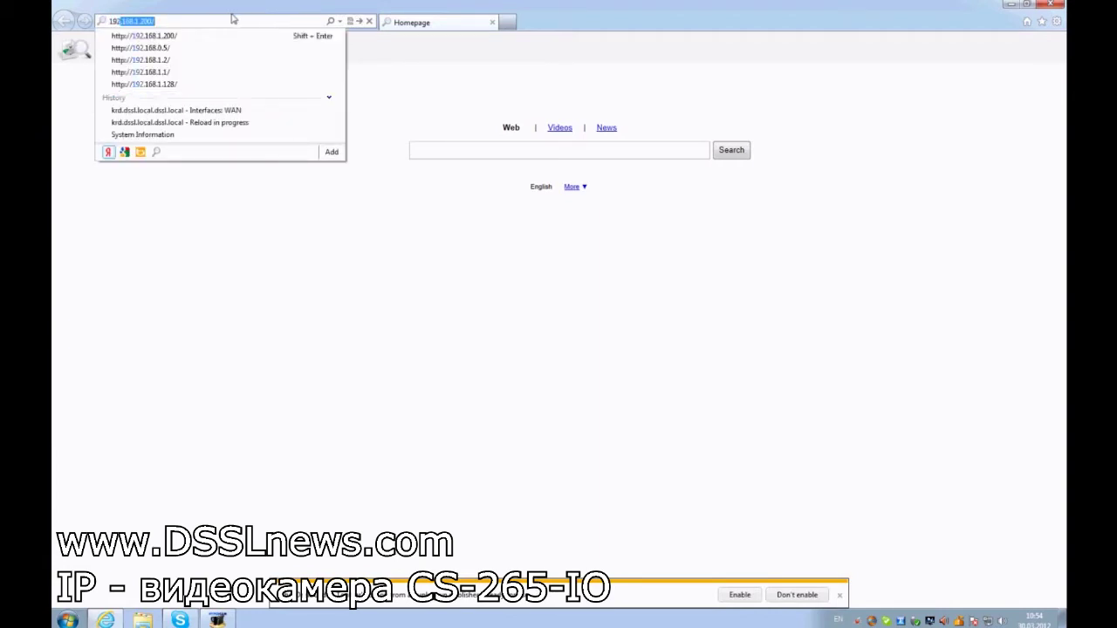
pyautogui.click(166, 38)
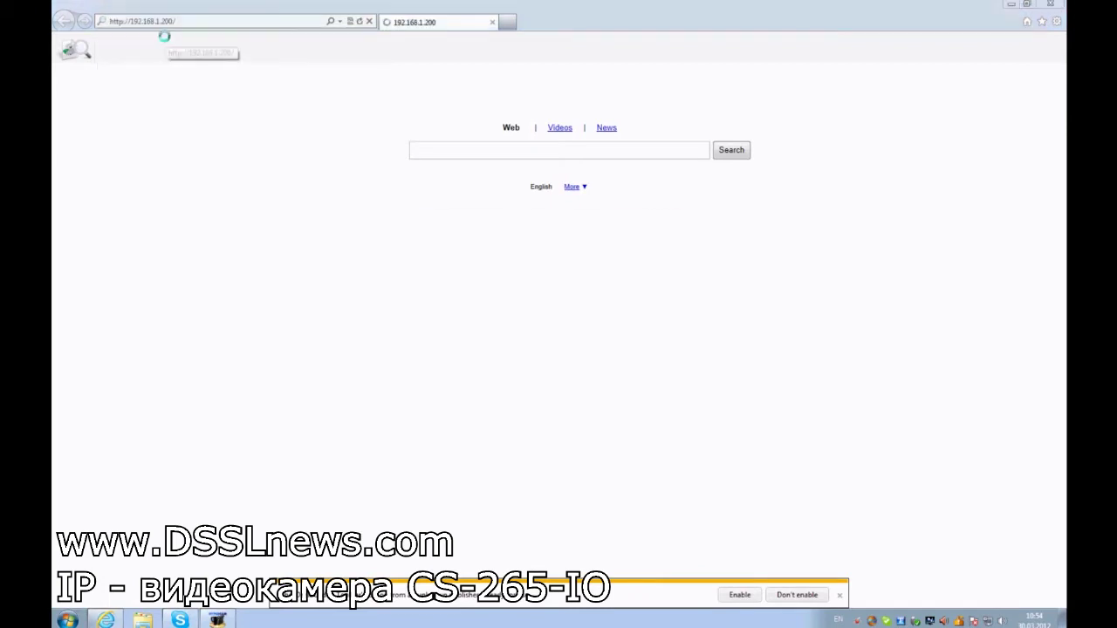
# - Log in to the camera with the username admin and the account password
pyautogui.write('admin')
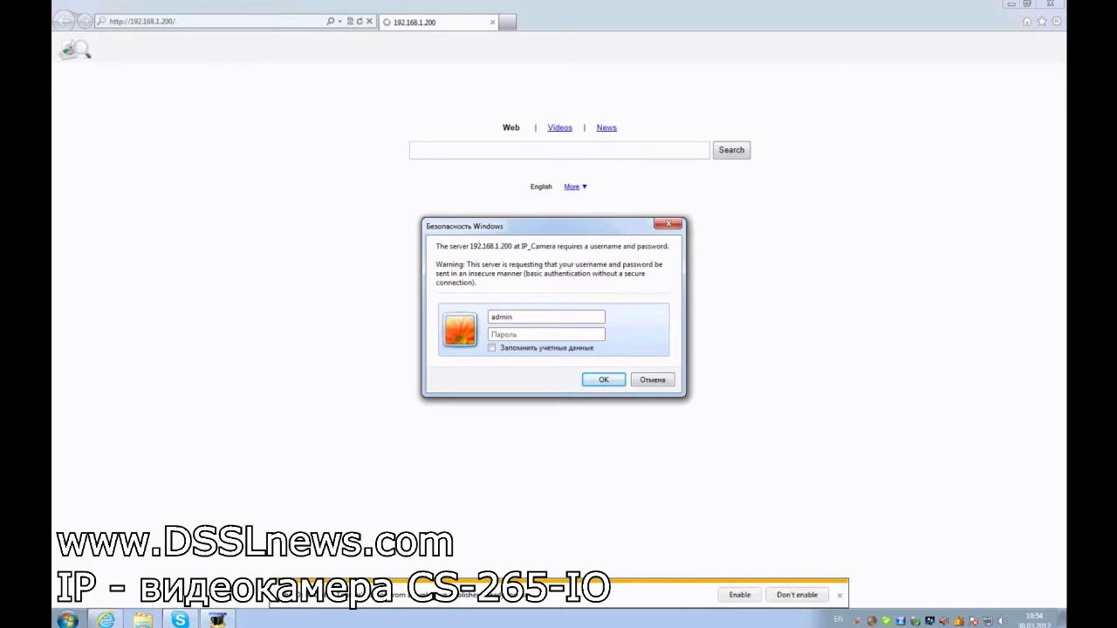
pyautogui.write('a')
pyautogui.press('Return')
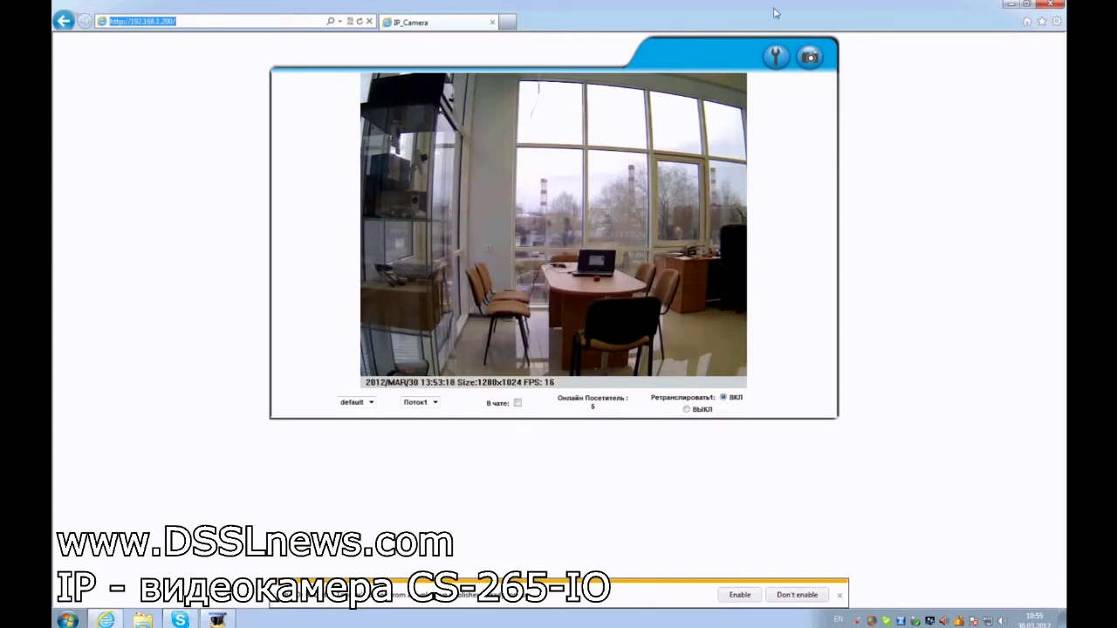
# - Examine the camera's system information, user management and system update pages, and its IP, PPPoE, DDNS, mail and FTP network settings
pyautogui.click(775, 58)
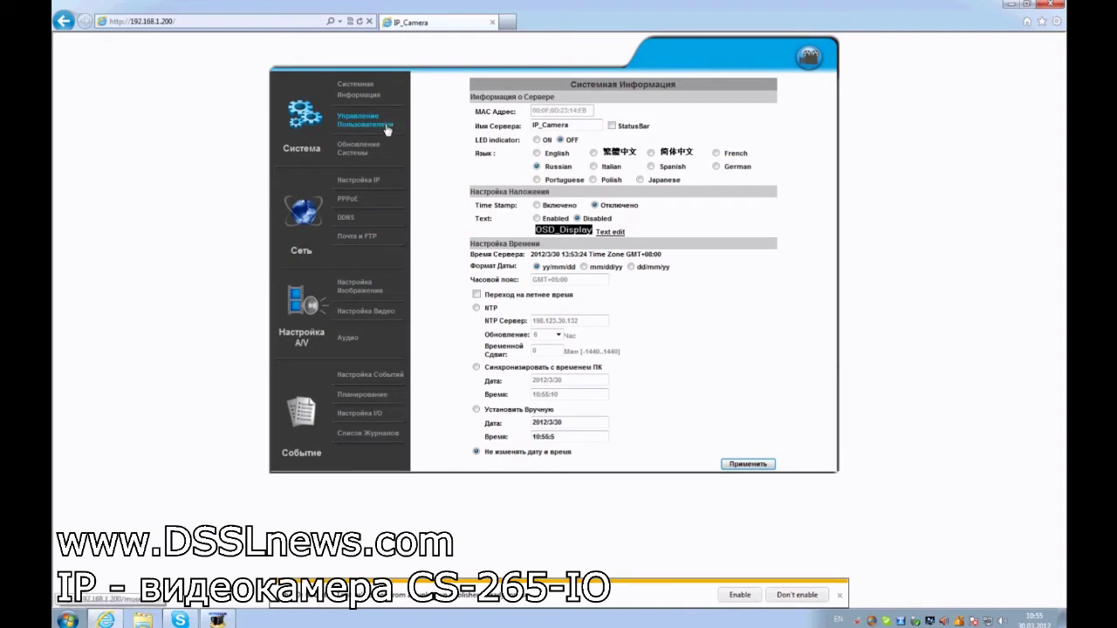
pyautogui.click(356, 123)
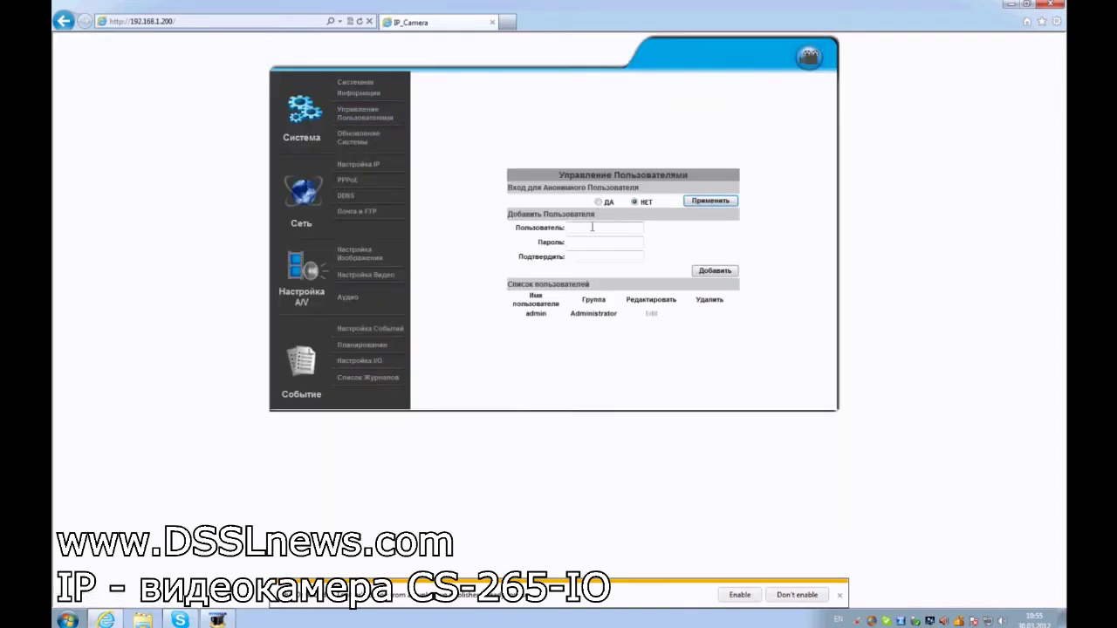
pyautogui.click(363, 139)
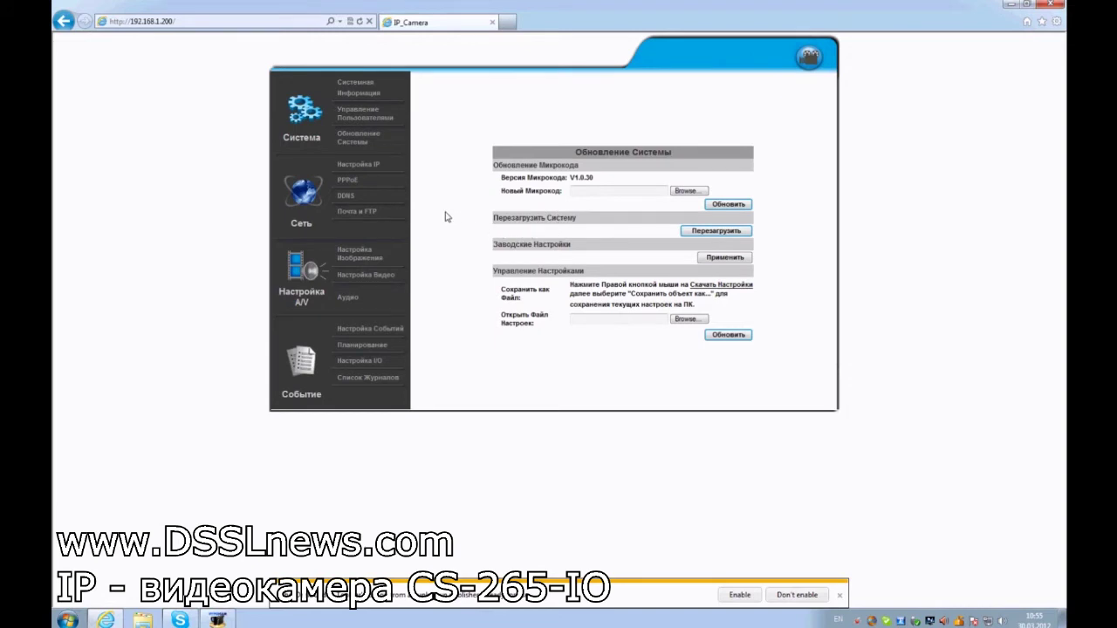
pyautogui.click(365, 168)
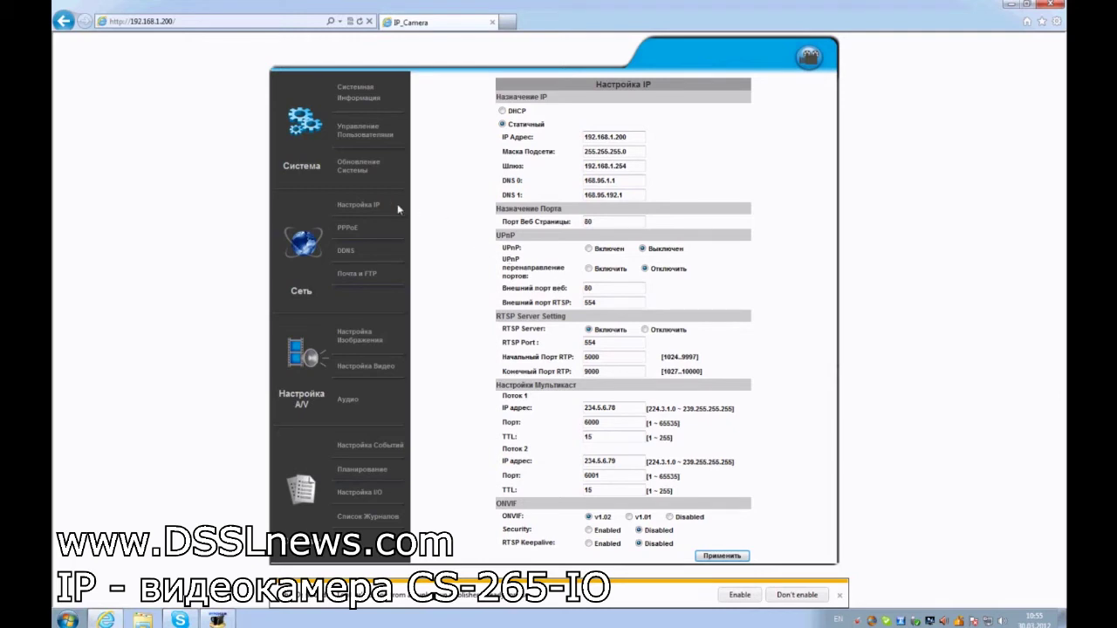
pyautogui.click(357, 226)
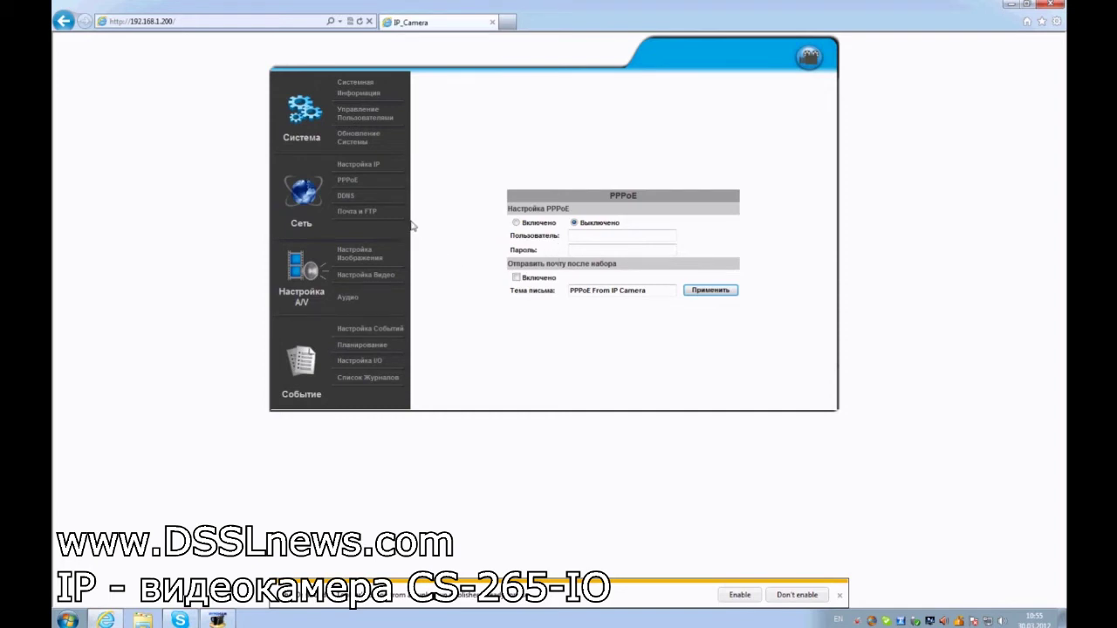
pyautogui.click(347, 200)
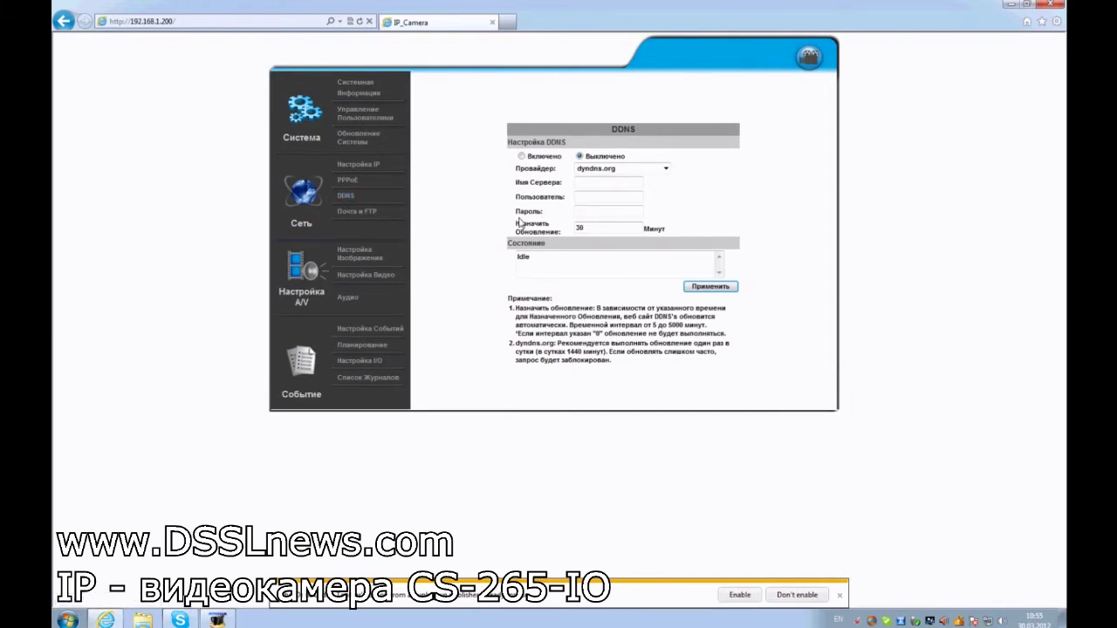
pyautogui.click(355, 214)
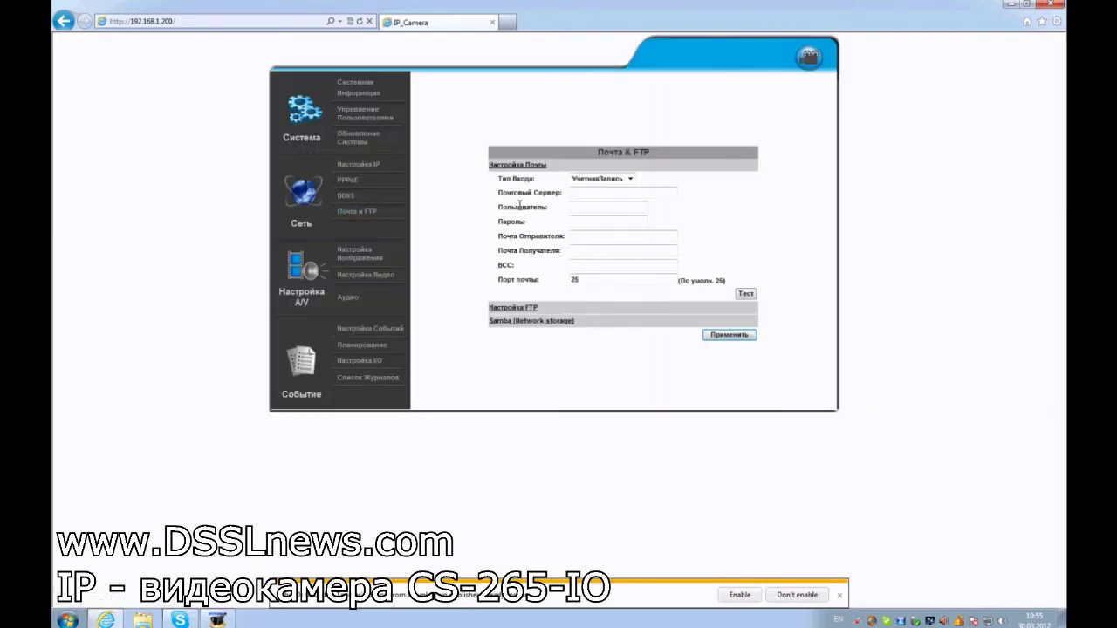
# - Examine the camera's image, video, audio, event, scheduling, I/O and log pages, and return to the live view
pyautogui.click(355, 252)
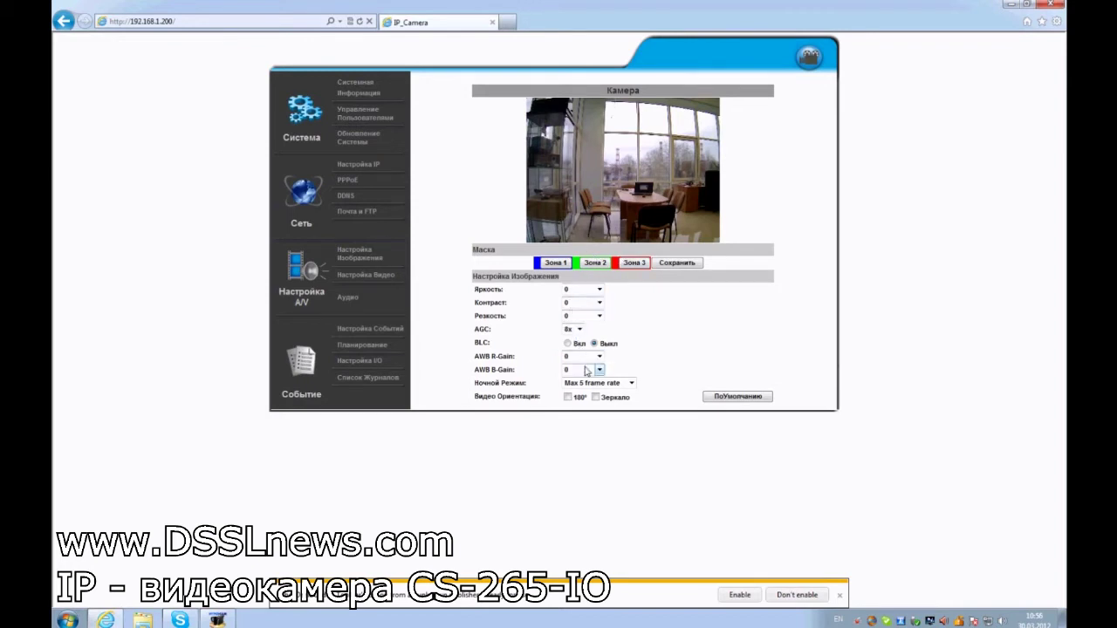
pyautogui.click(381, 274)
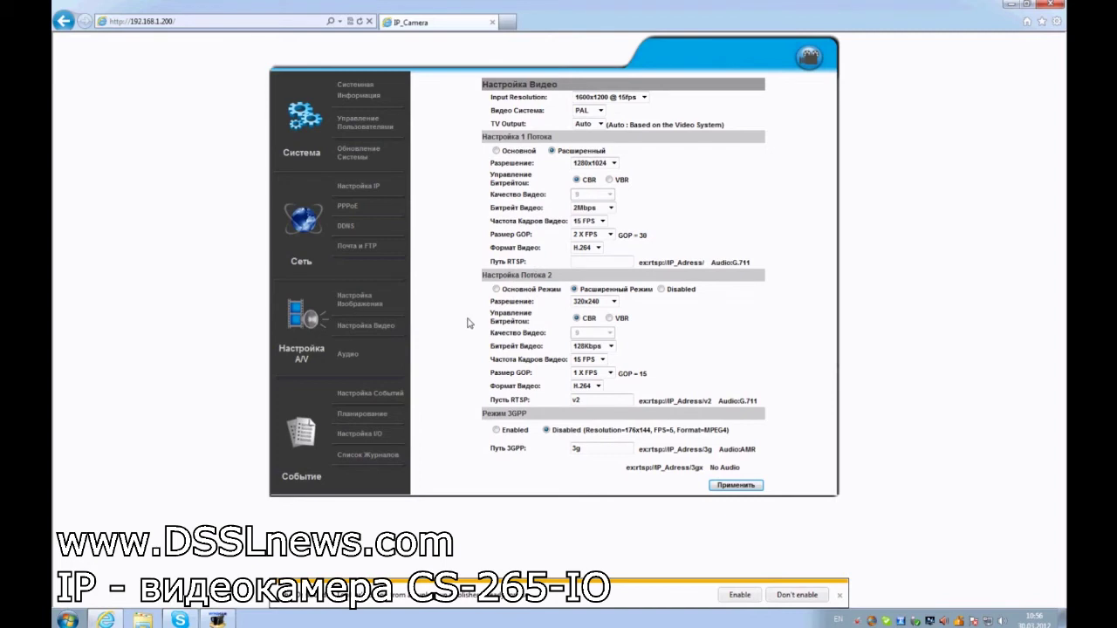
pyautogui.click(354, 355)
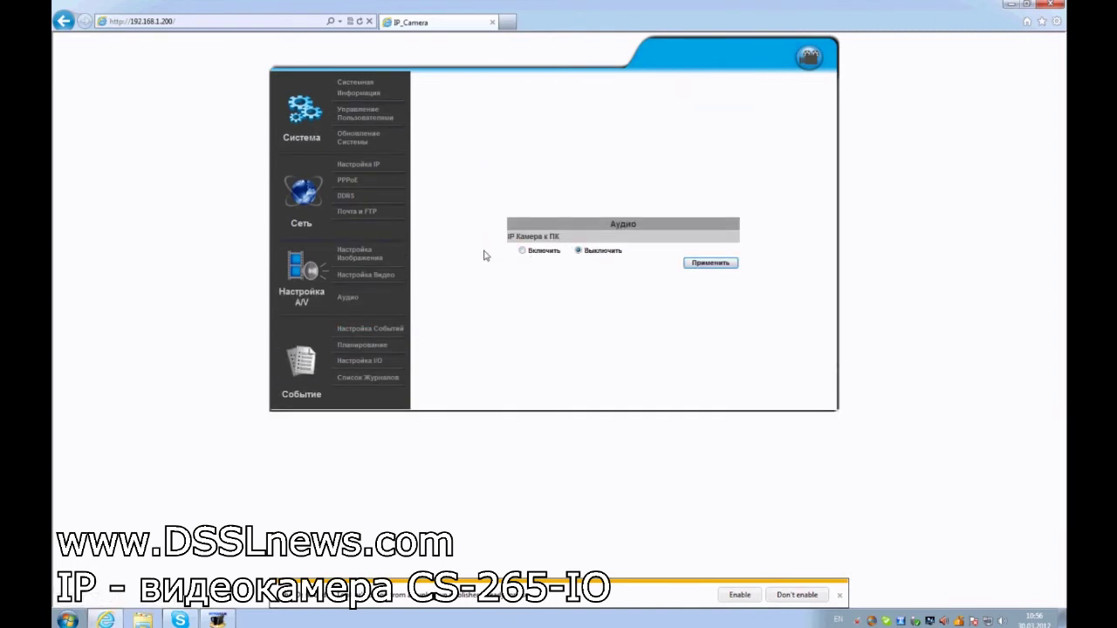
pyautogui.click(367, 331)
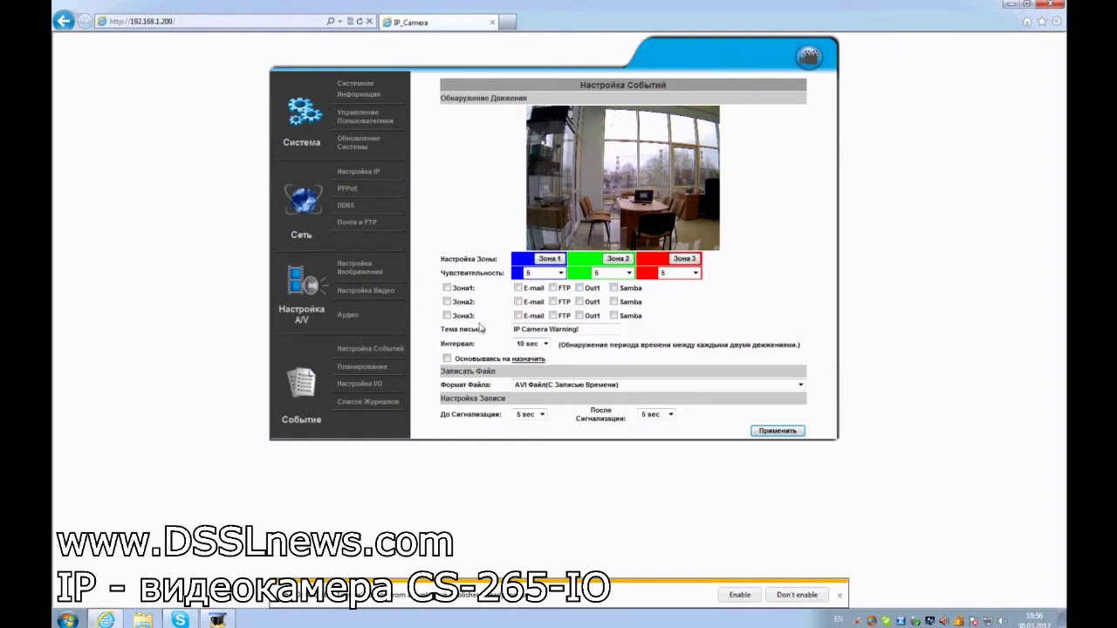
pyautogui.click(357, 367)
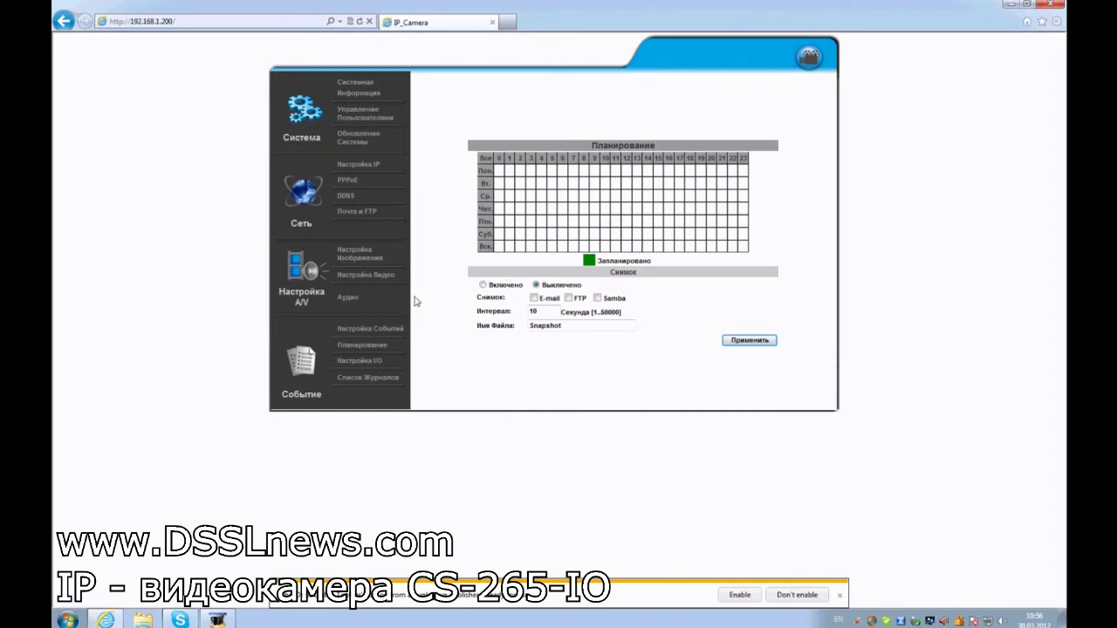
pyautogui.click(367, 362)
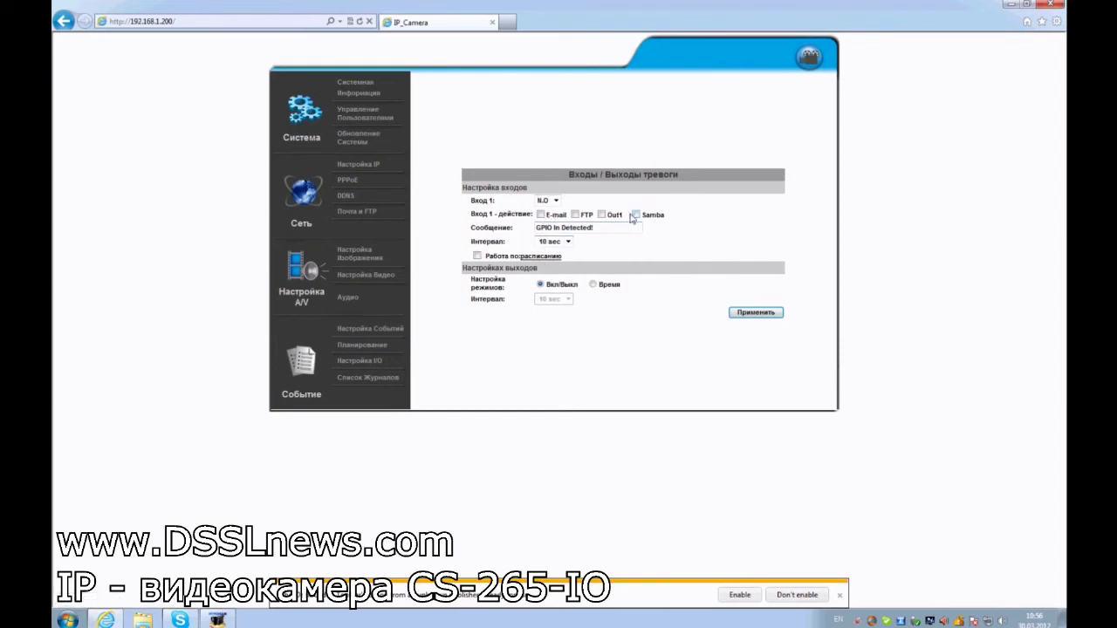
pyautogui.click(371, 381)
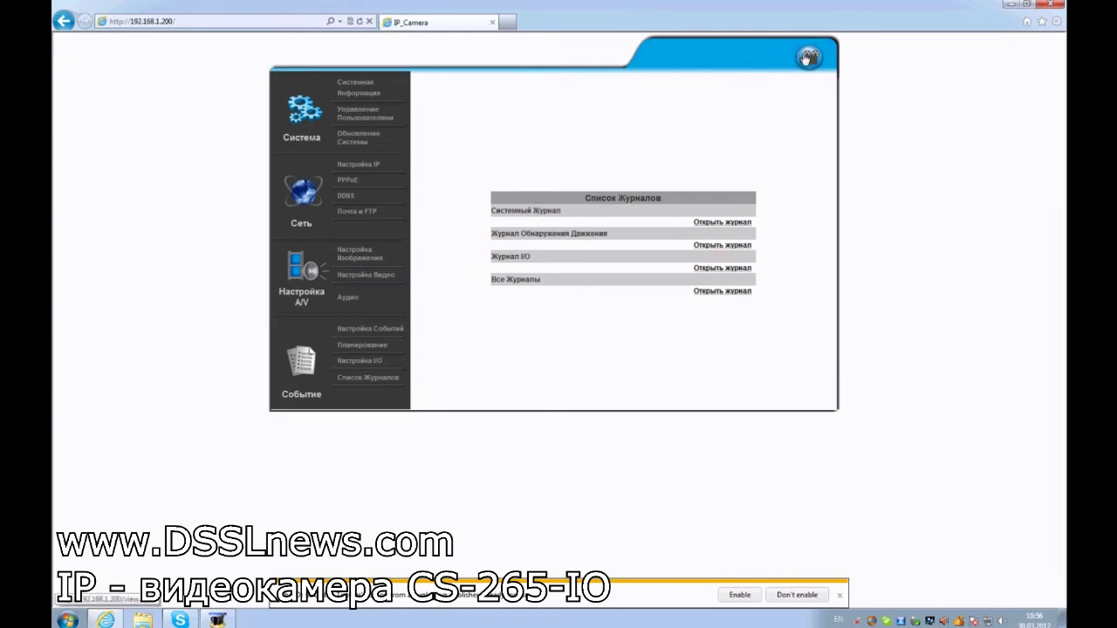
pyautogui.click(807, 58)
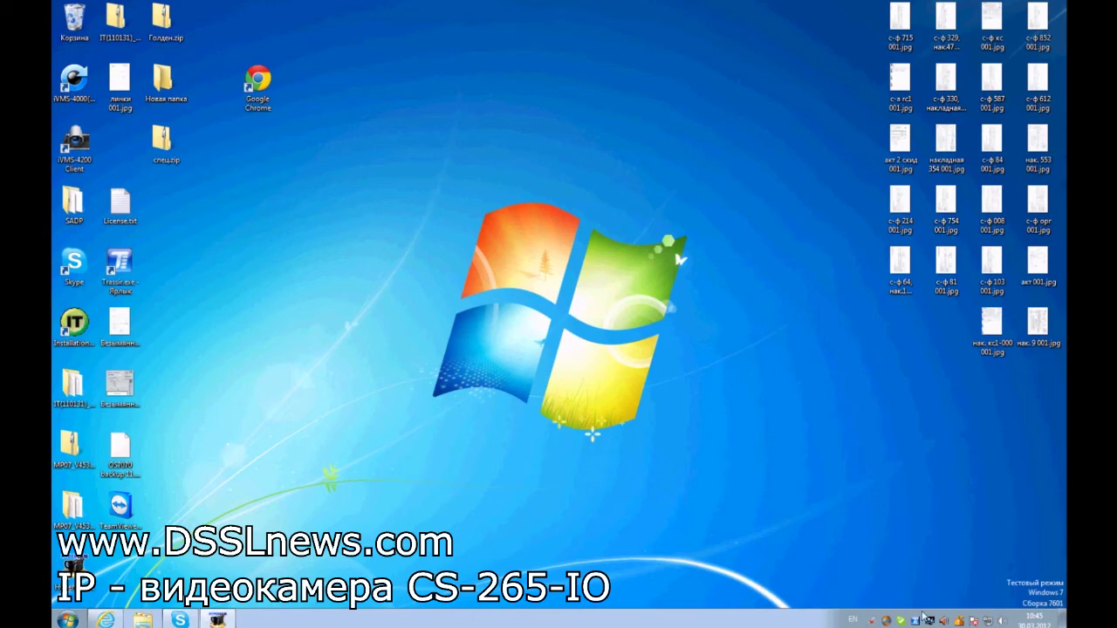
# - Switch to TRASSIR and start adding a new network device in the system settings
pyautogui.click(927, 621)
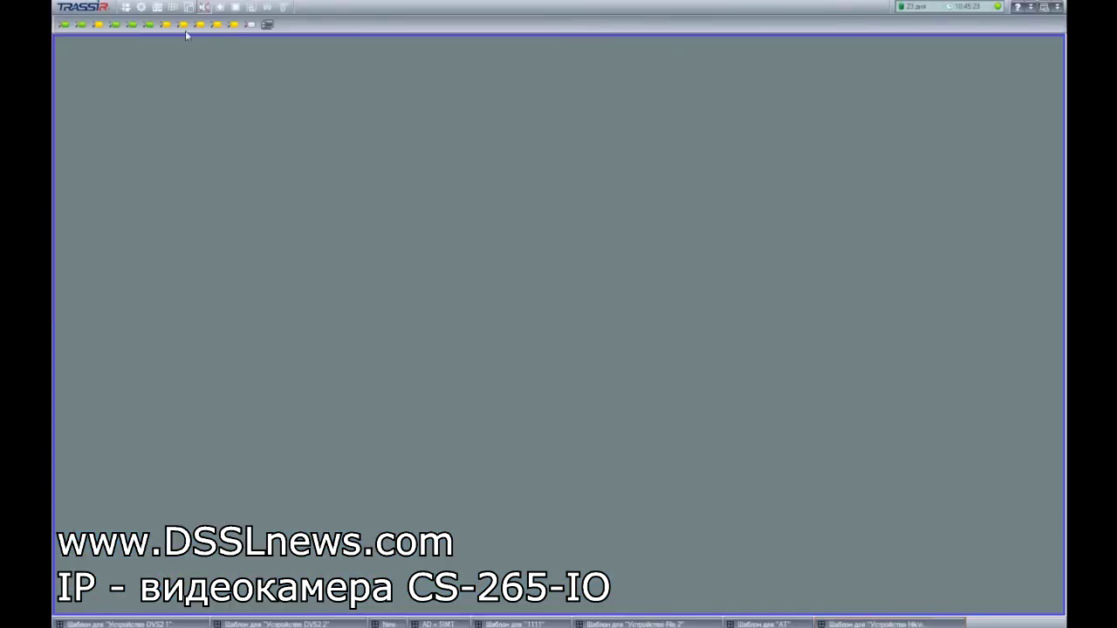
pyautogui.click(126, 7)
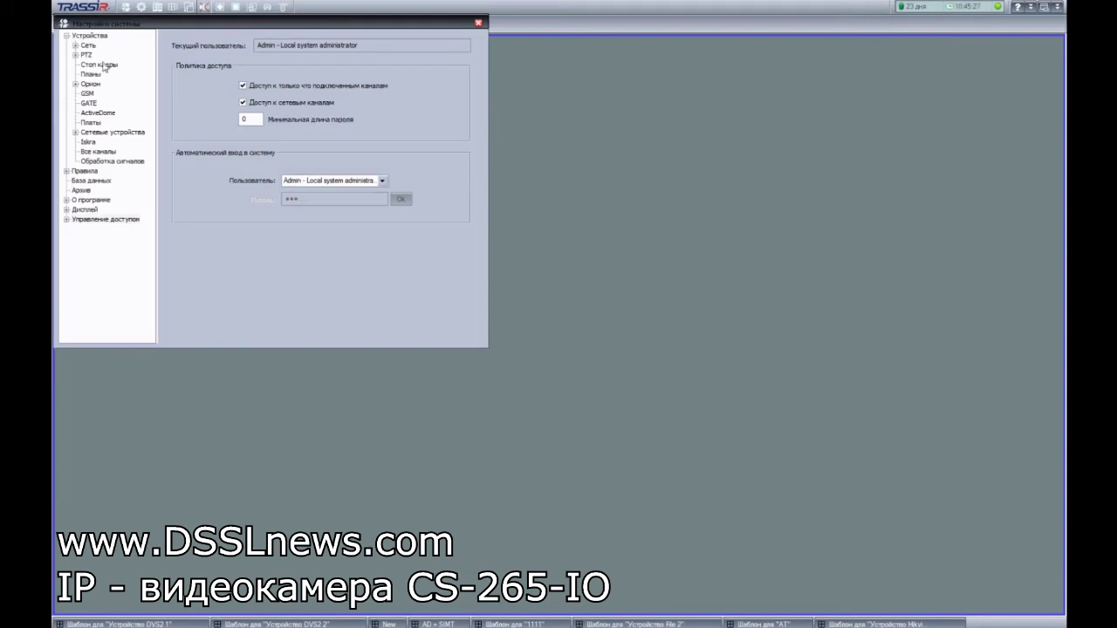
pyautogui.click(108, 134)
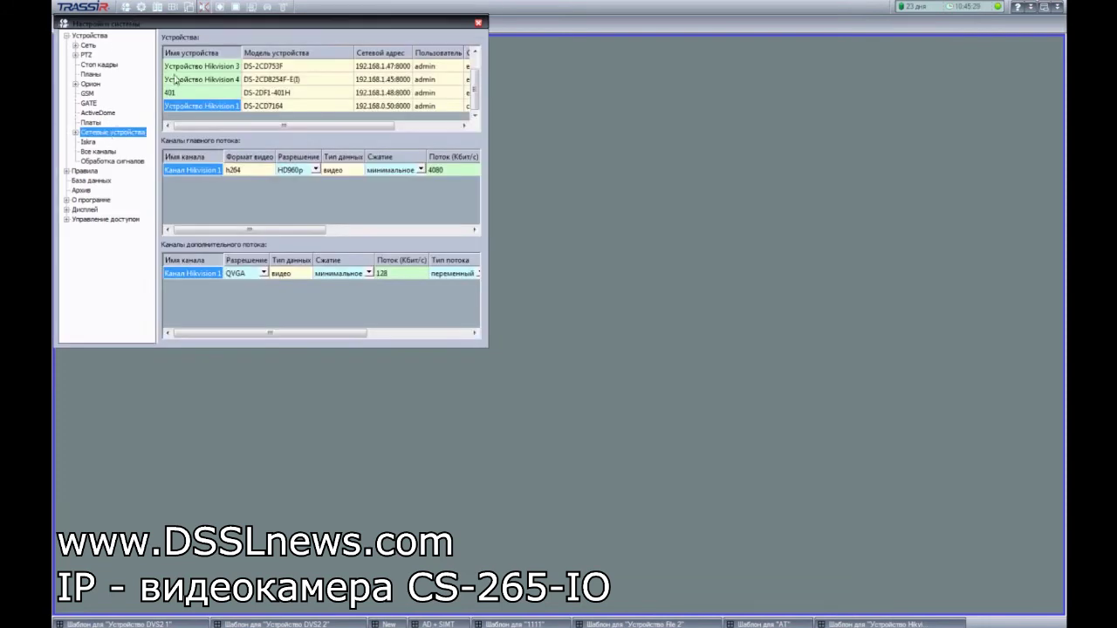
pyautogui.rightClick(208, 79)
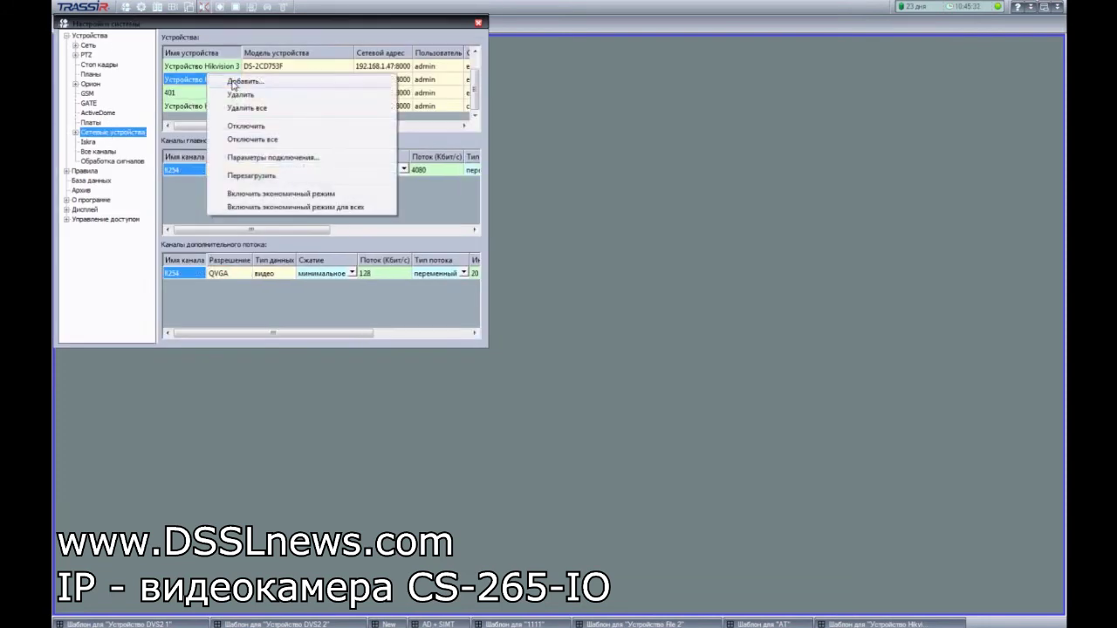
pyautogui.click(234, 82)
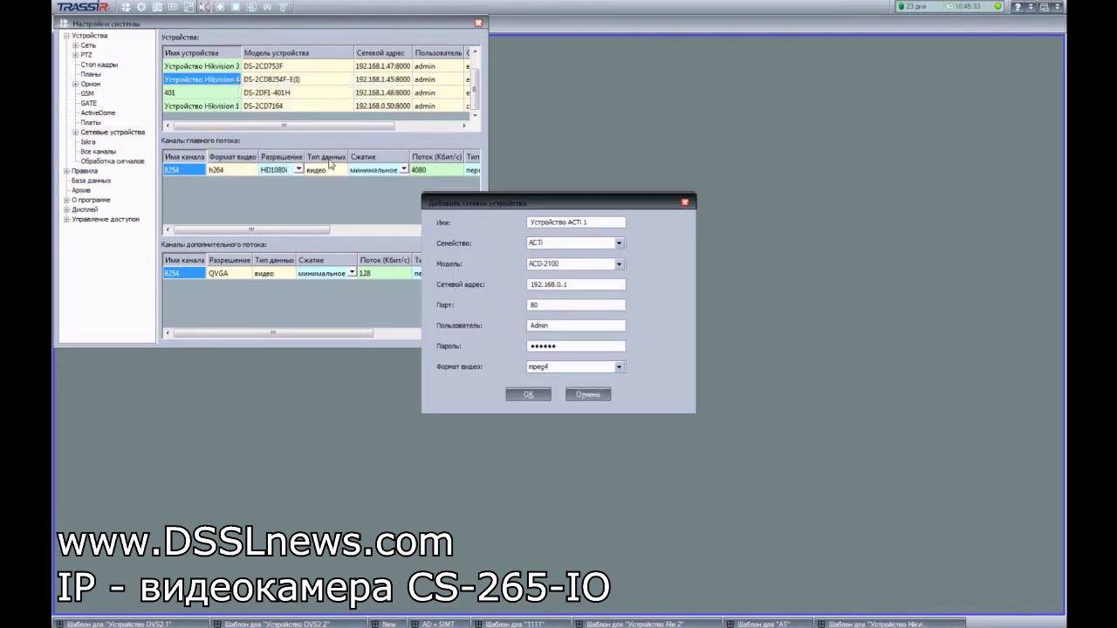
# - Add the camera as an ONVIF family device at network address 192.168.1.200, with its model detected automatically
pyautogui.click(557, 245)
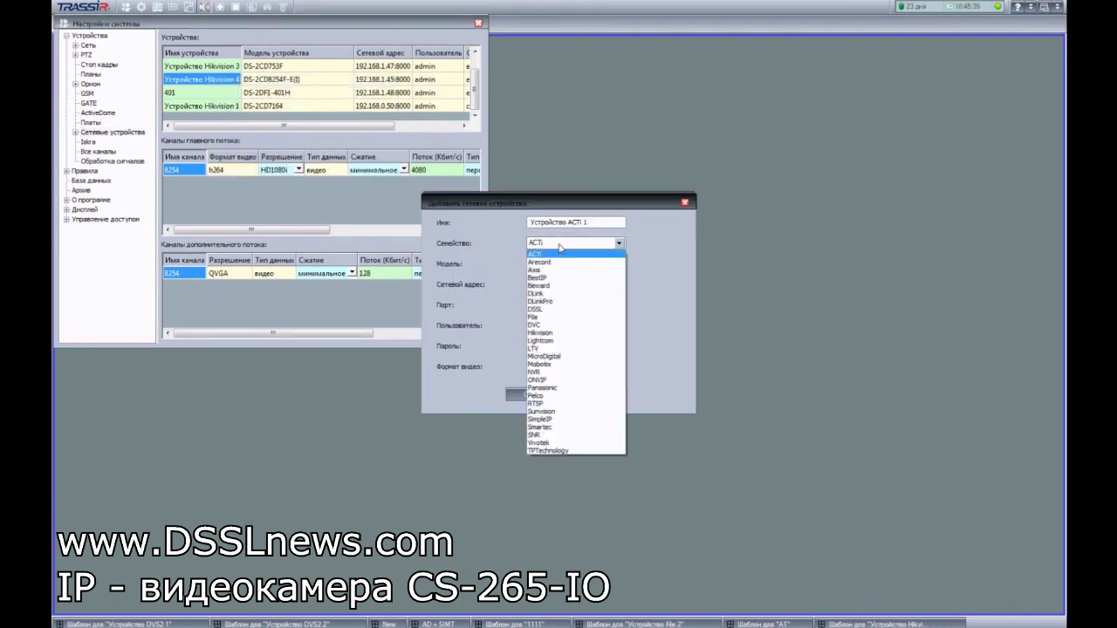
pyautogui.click(552, 380)
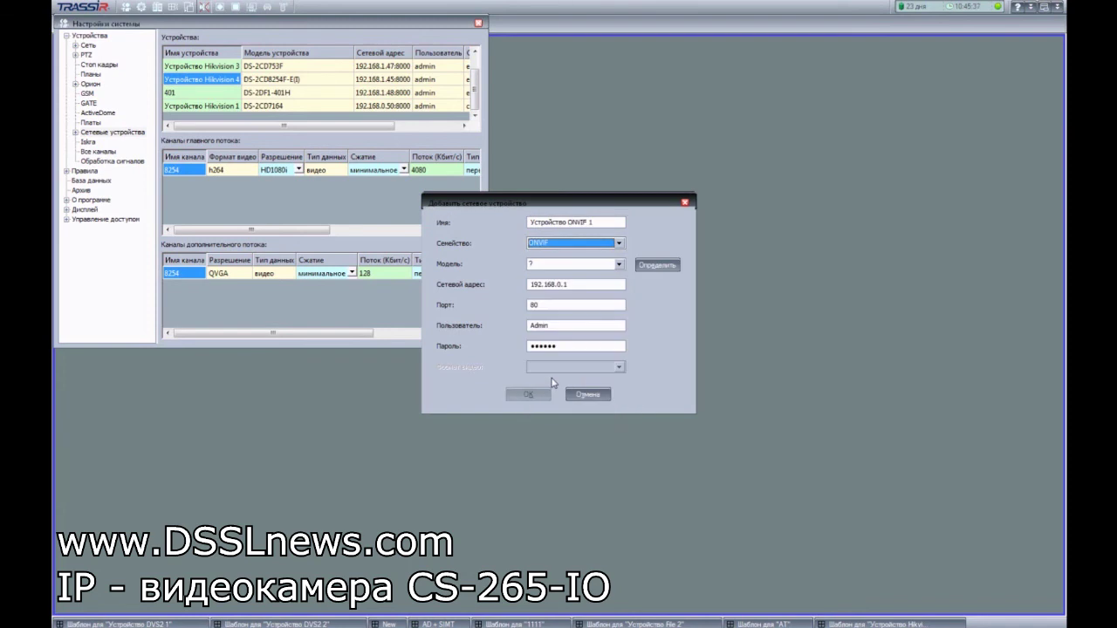
pyautogui.click(562, 285)
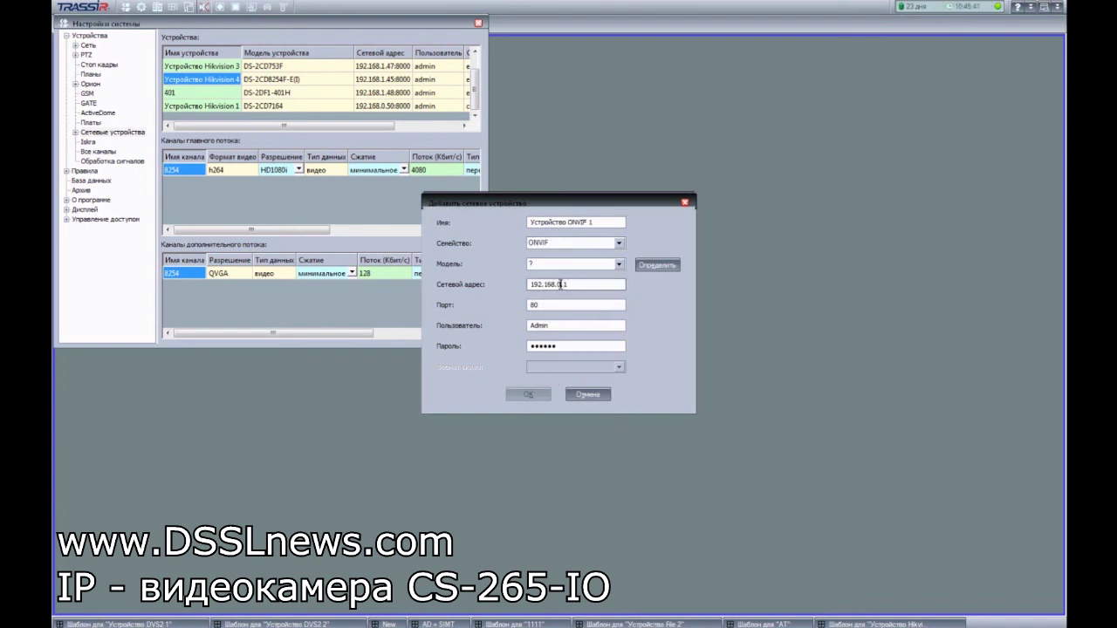
pyautogui.press('BackSpace')
pyautogui.write('1')
pyautogui.press('BackSpace')
pyautogui.click(641, 269)
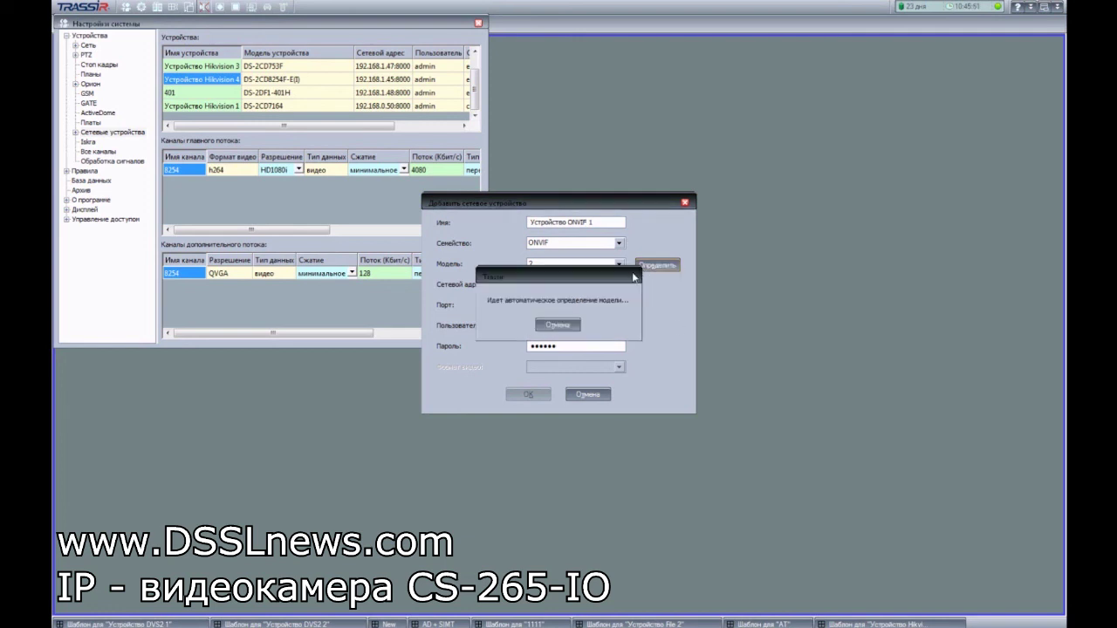
pyautogui.click(539, 397)
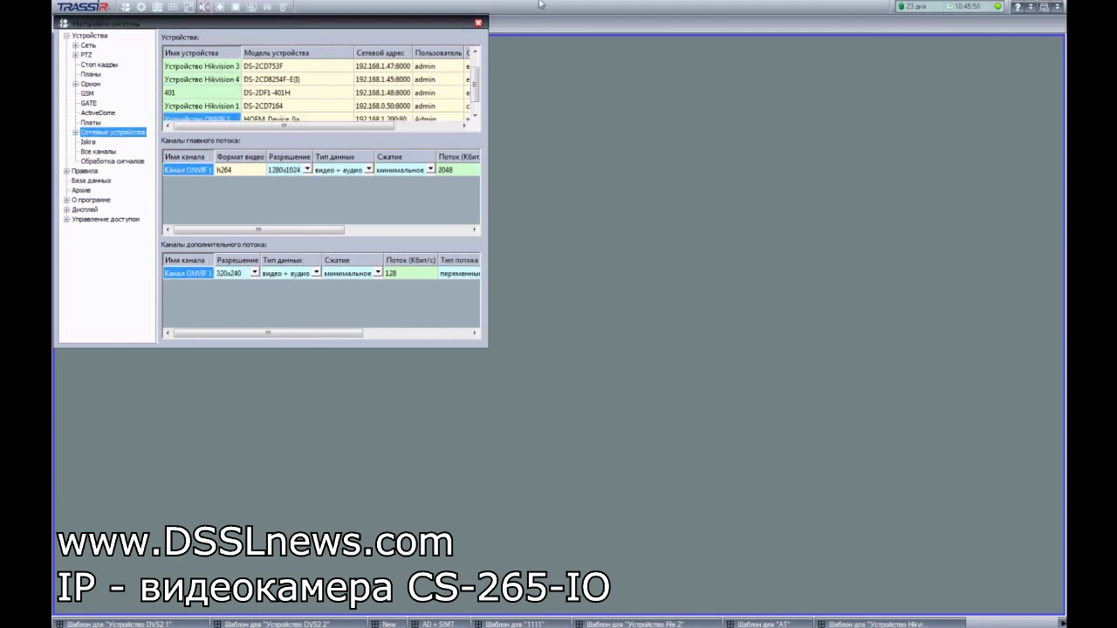
# - Close the system settings and show the new ONVIF camera's channel in the viewing area
pyautogui.click(478, 24)
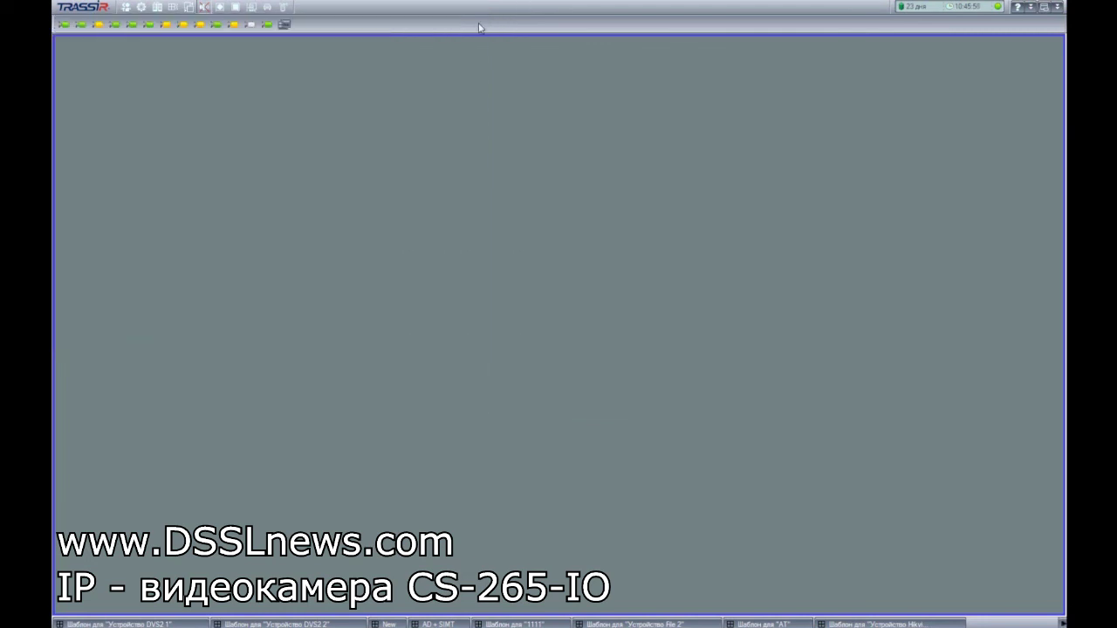
pyautogui.click(268, 27)
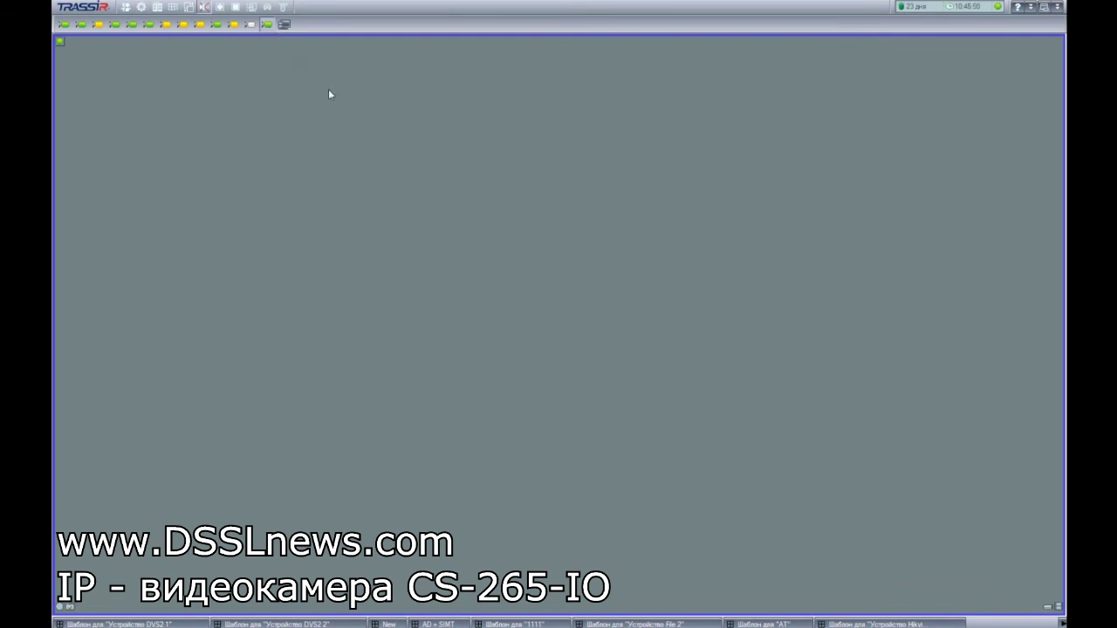